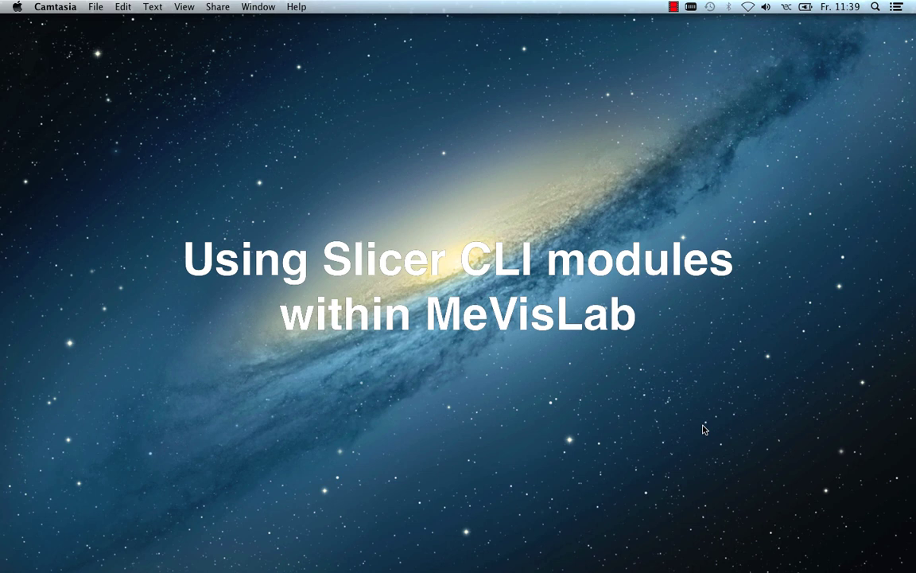
# Step: Launch MeVisLab from the Dock quickstart icon to get an empty untitled network
pyautogui.moveTo(580, 566)
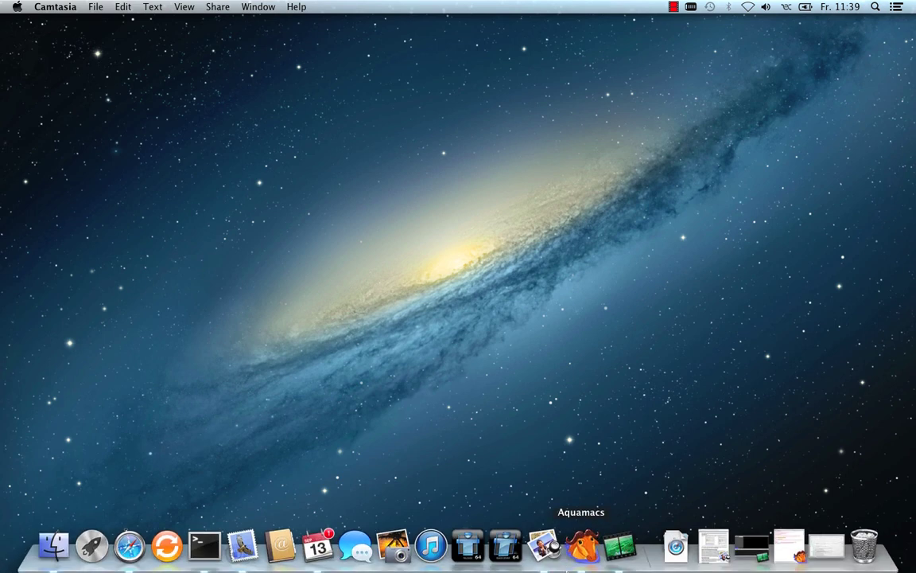
pyautogui.click(515, 554)
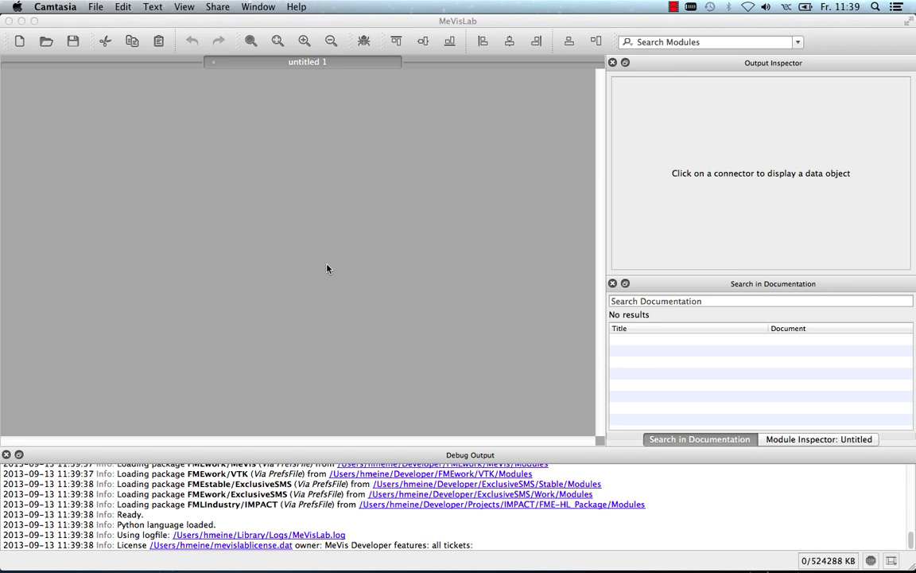
# Step: Search for 'slicer import' and add the CLIImporter module to the network
pyautogui.write('s')
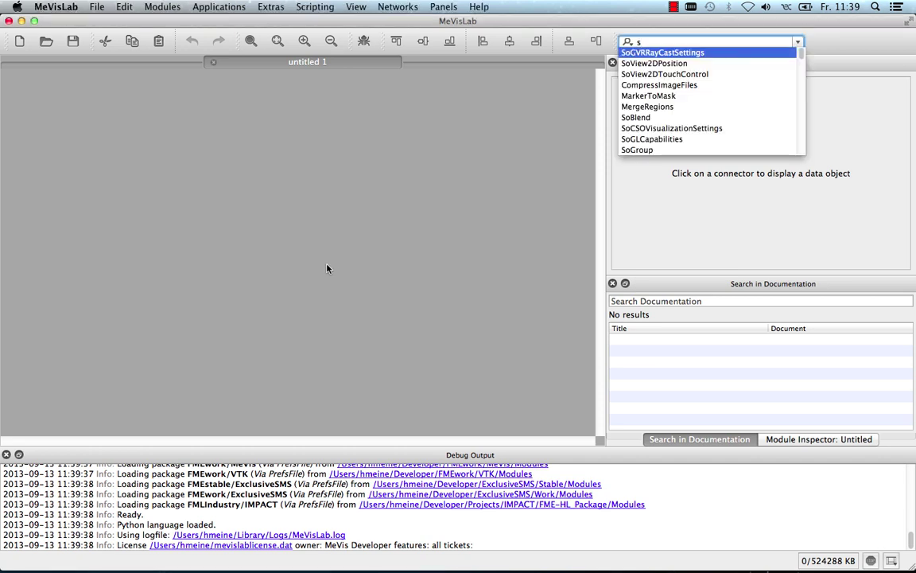
pyautogui.write('licer')
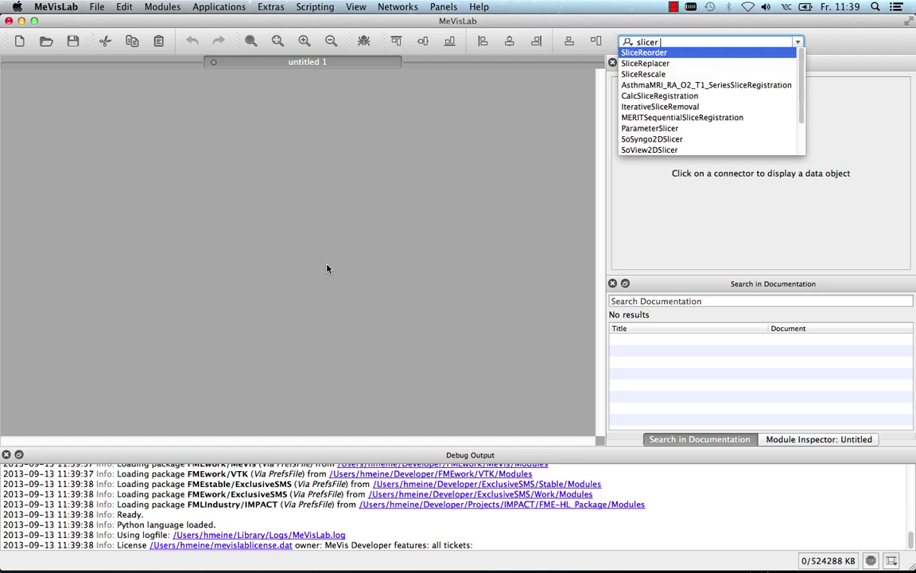
pyautogui.write(' import')
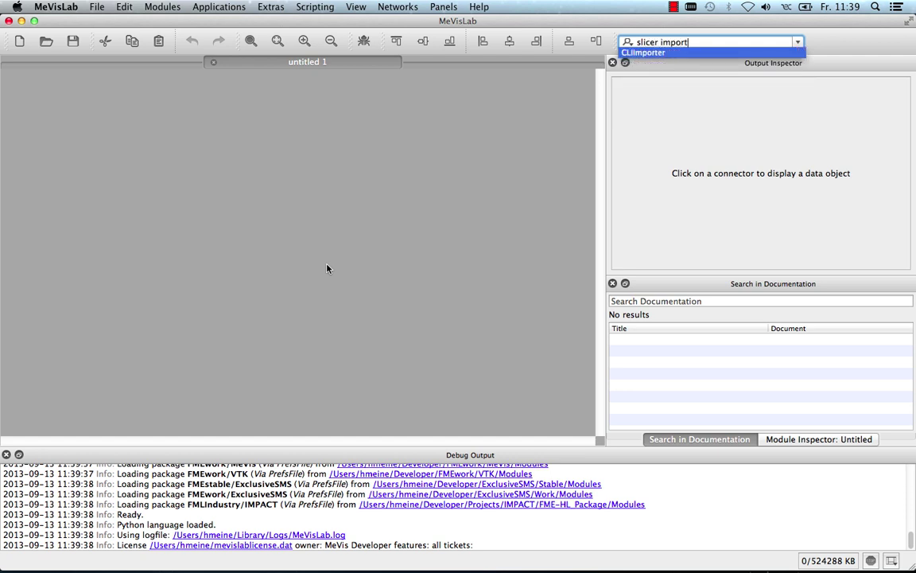
pyautogui.press('Return')
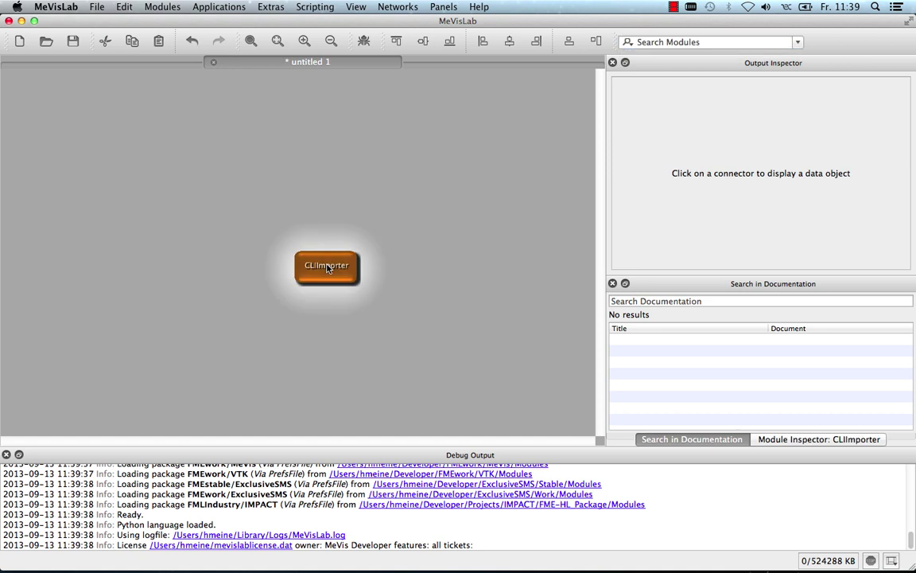
# Step: Run CLIImporter on the Slicer 4.3 CLI modules (52 of 66 imported) and dismiss the result
pyautogui.doubleClick(326, 267)
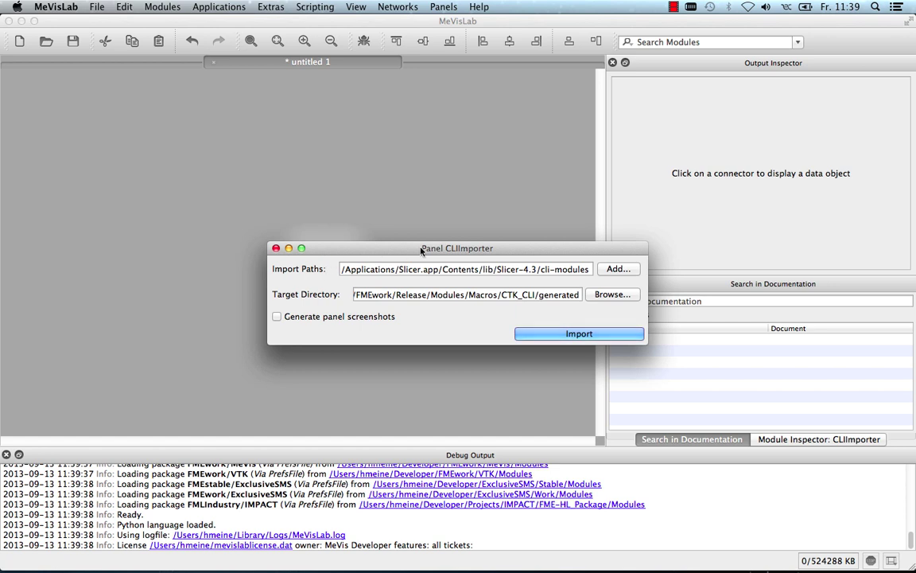
pyautogui.click(554, 335)
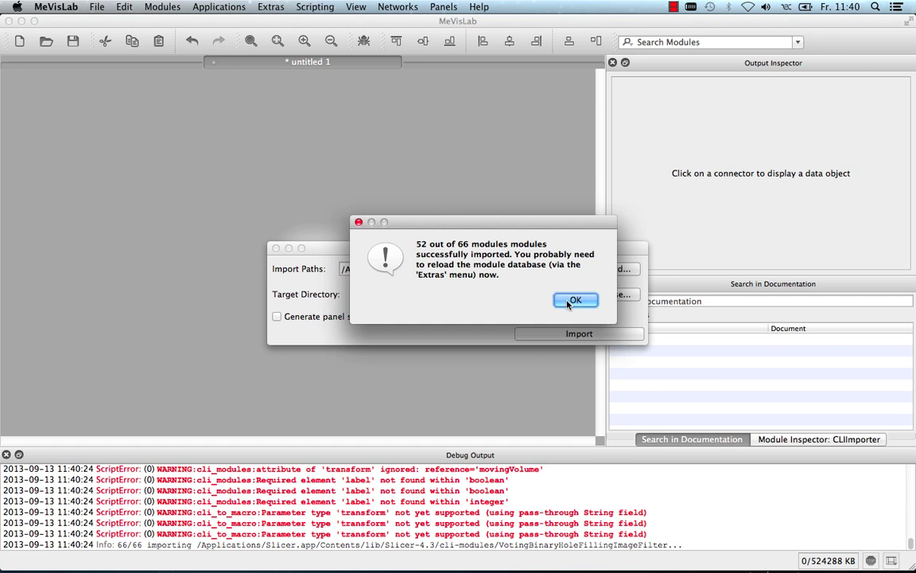
pyautogui.click(575, 300)
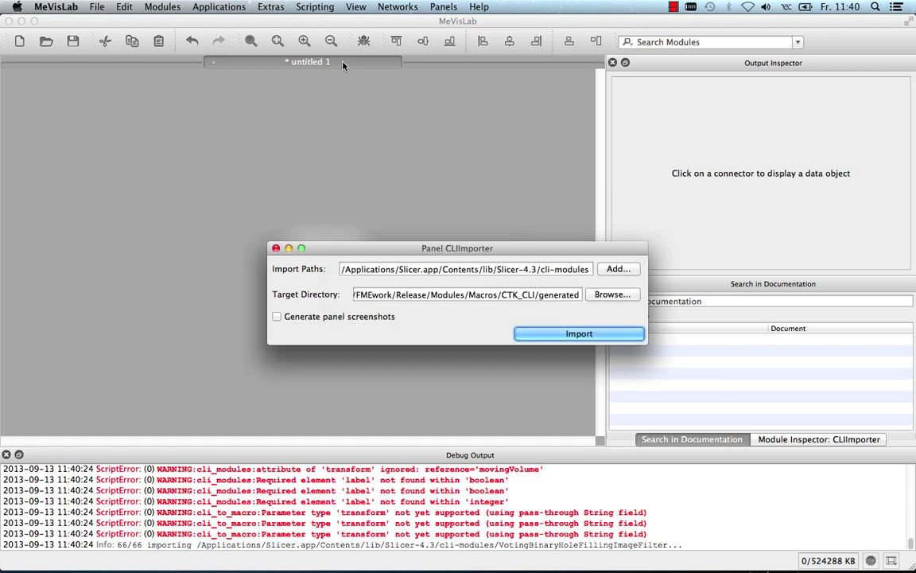
# Step: Reload the module database with Keep Cache and close the CLIImporter panel
pyautogui.click(278, 8)
pyautogui.click(298, 33)
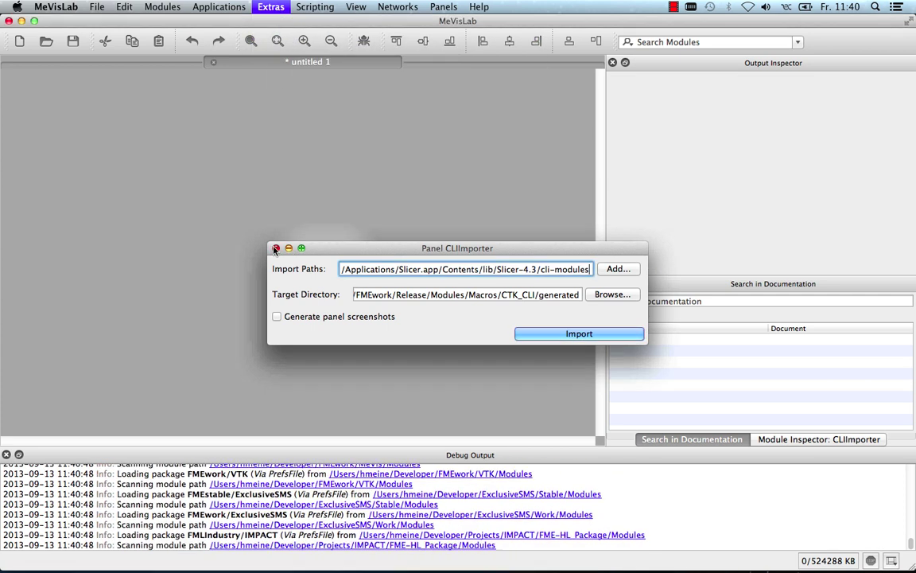
pyautogui.click(276, 250)
# Step: Delete the CLIImporter module and search 'cli' to list imported modules like CLI_BRAINSFit
pyautogui.moveTo(255, 231); pyautogui.dragTo(418, 322)
pyautogui.press('Delete')
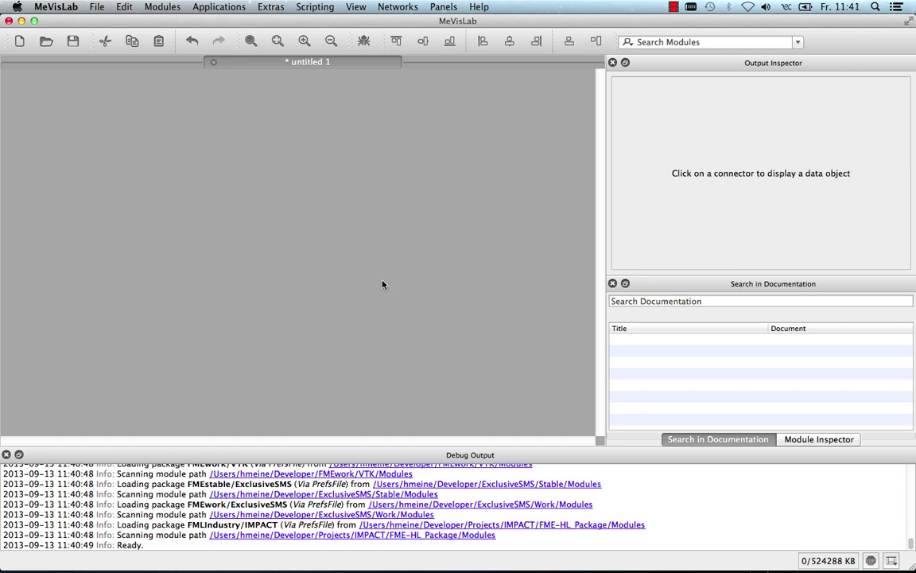
pyautogui.hotkey('ctrl', 'k')
pyautogui.write('cli')
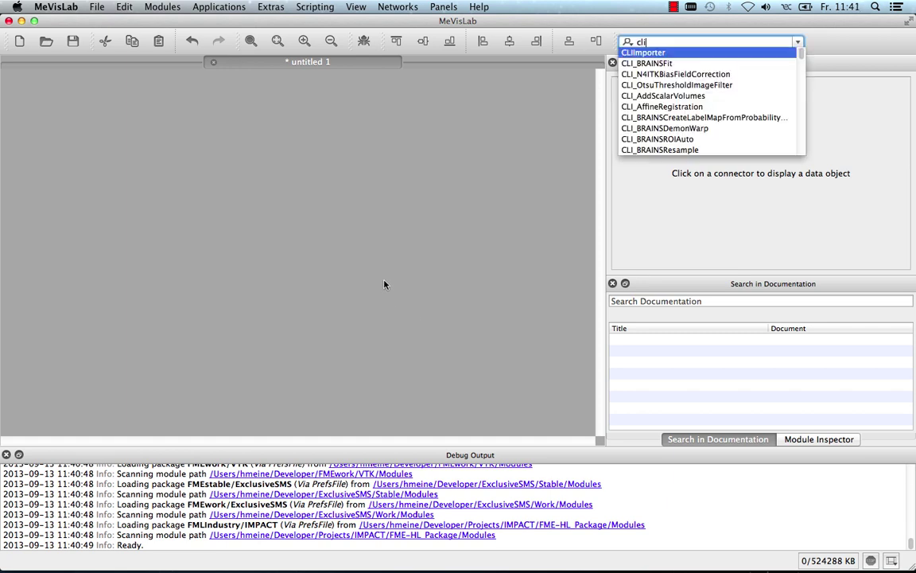
# Step: Add CLI_N4ITKBiasFieldCorrection to the network from the 'cli' search suggestions
pyautogui.click(672, 77)
pyautogui.moveTo(672, 78)
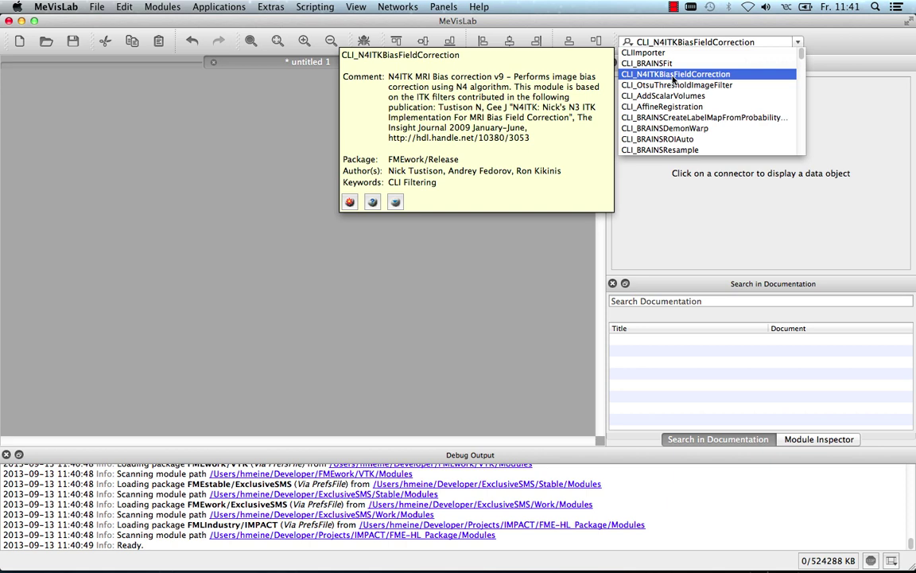
pyautogui.click(672, 75)
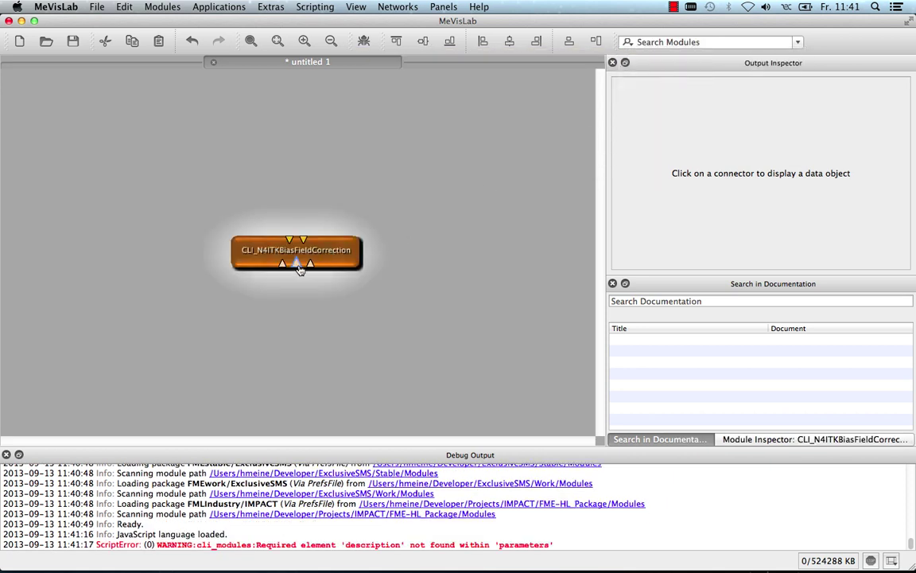
# Step: Read CLI_N4ITKBiasFieldCorrection's help and its Slicer wiki page in Safari, then return to MeVisLab
pyautogui.moveTo(287, 265)
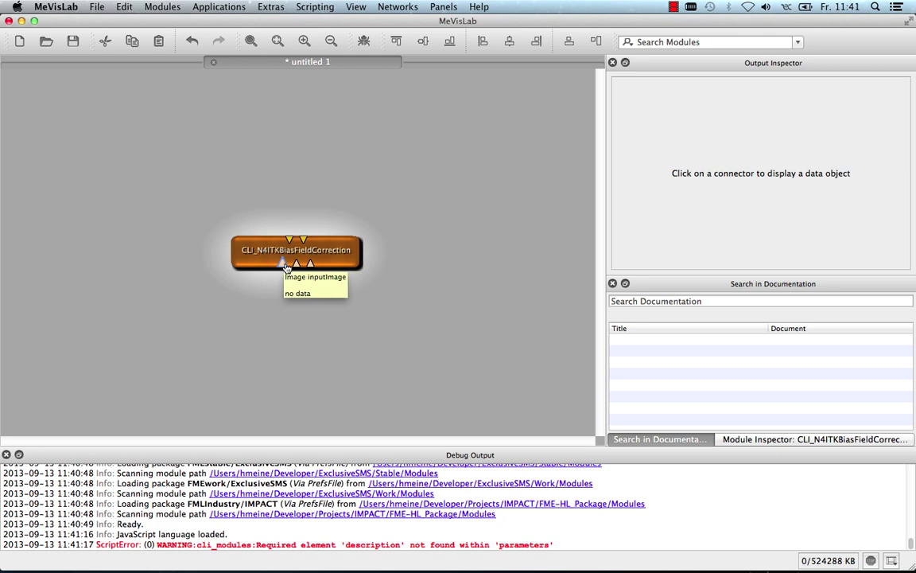
pyautogui.moveTo(311, 255)
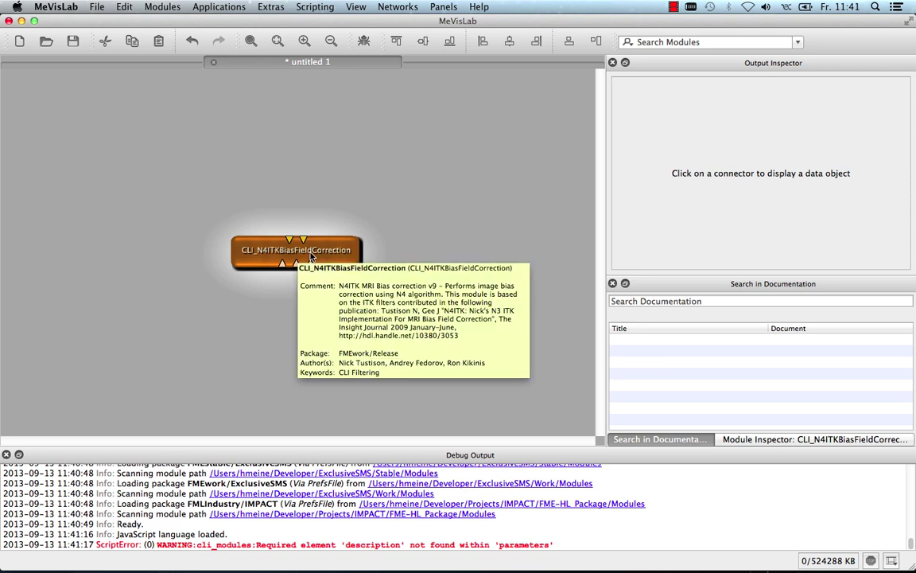
pyautogui.rightClick(324, 253)
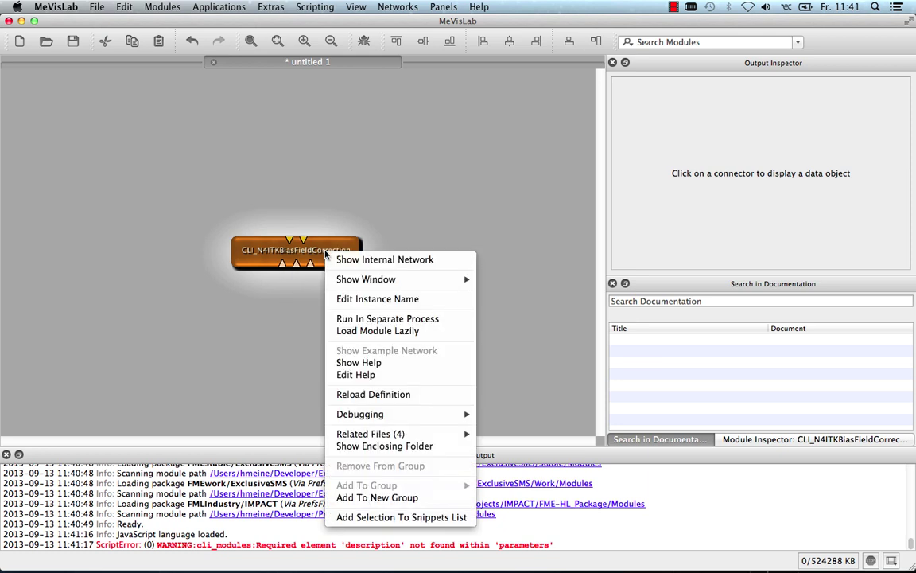
pyautogui.click(390, 370)
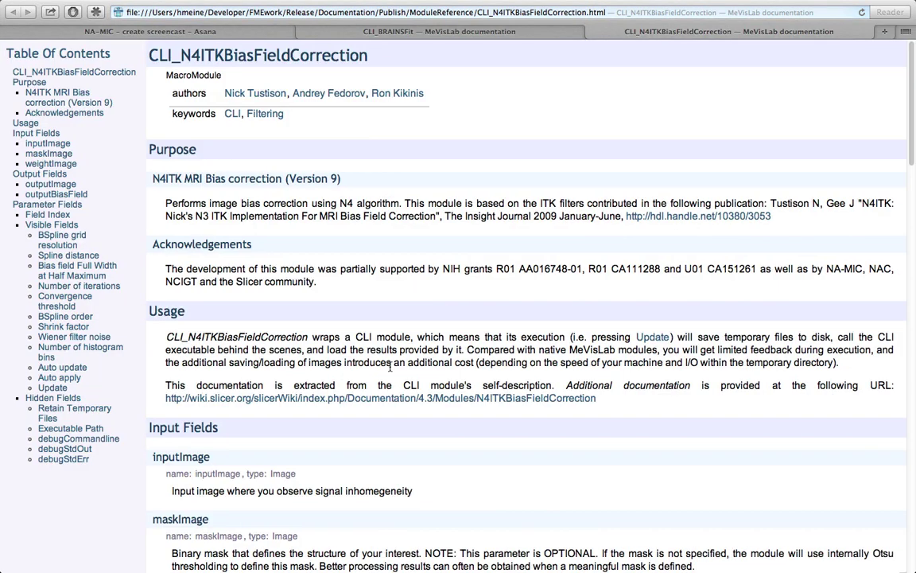
pyautogui.scroll(-15, 389, 364)
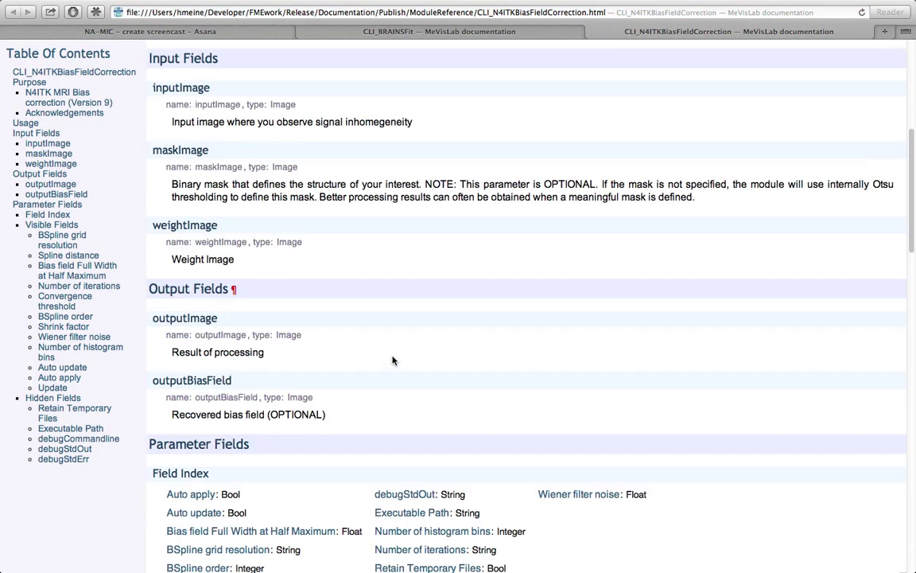
pyautogui.scroll(15, 392, 360)
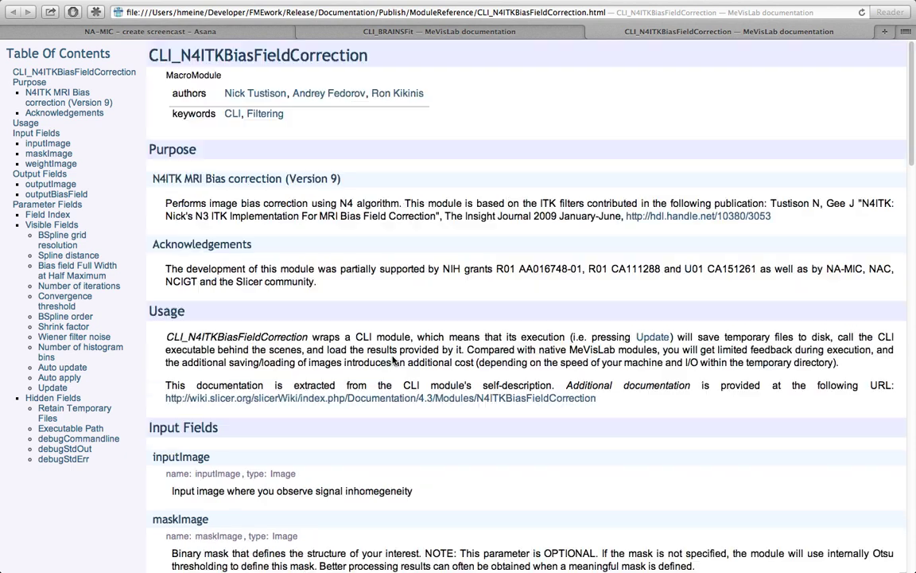
pyautogui.click(386, 400)
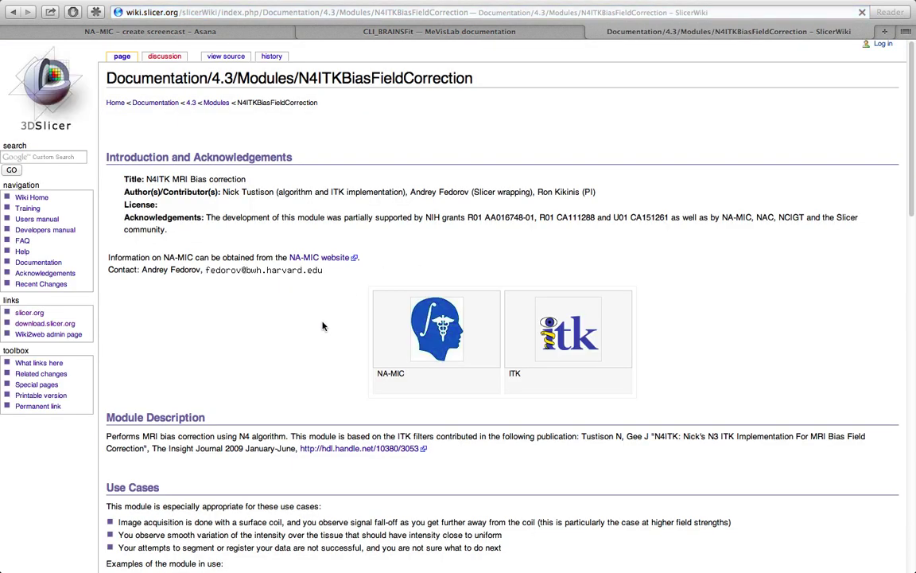
pyautogui.press('super+Tab')
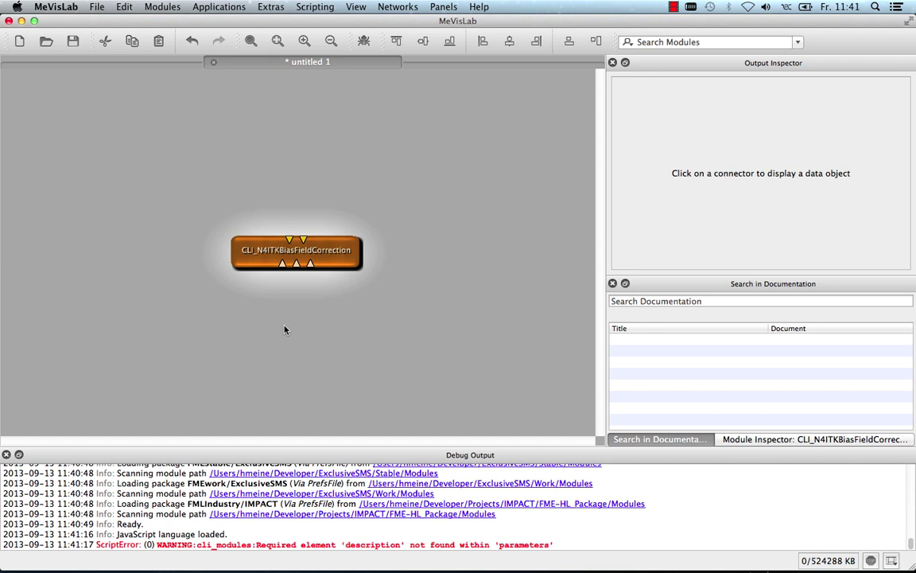
# Step: Add a LocalImage module and connect its output to the bias correction input
pyautogui.write('local')
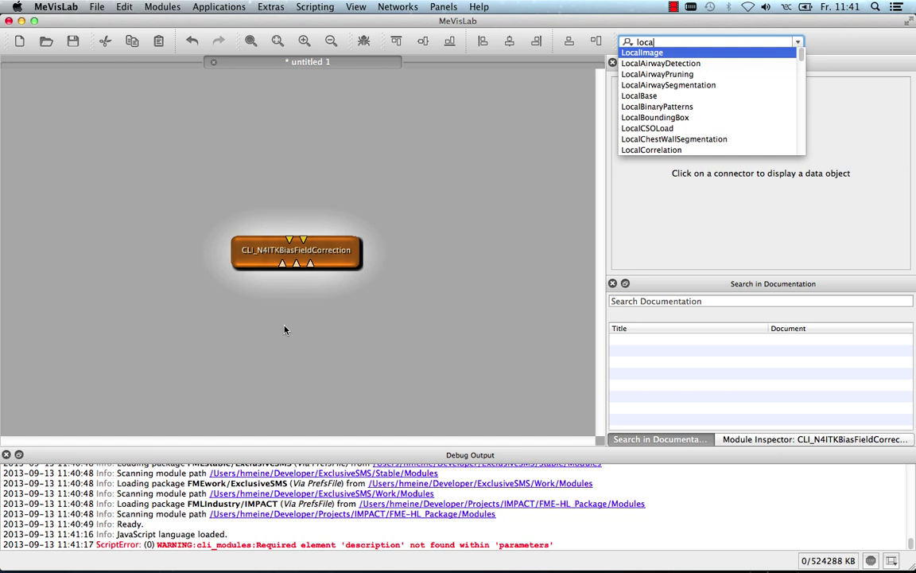
pyautogui.press('Return')
pyautogui.moveTo(285, 317); pyautogui.dragTo(282, 267)
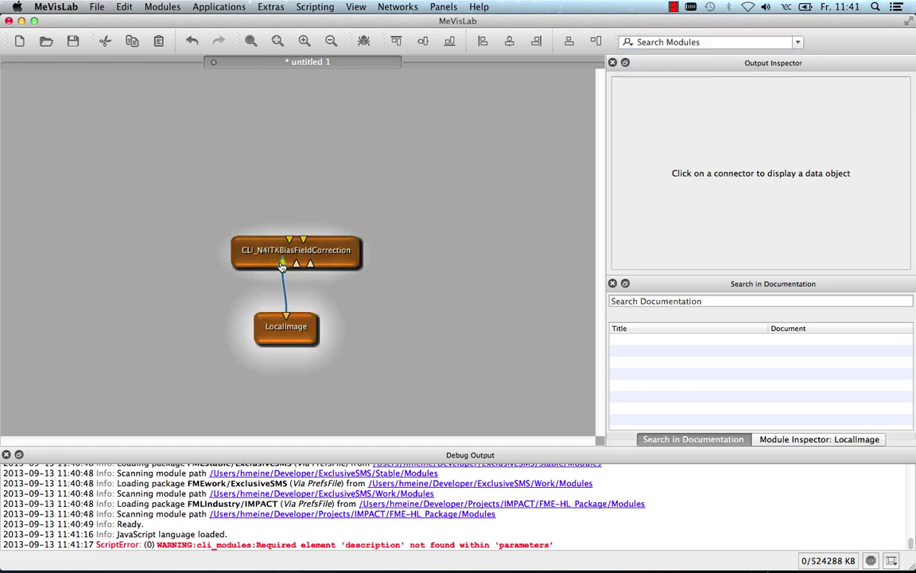
# Step: Preview LocalImage's head MRI, scrolling through slices with the text annotations hidden
pyautogui.click(285, 319)
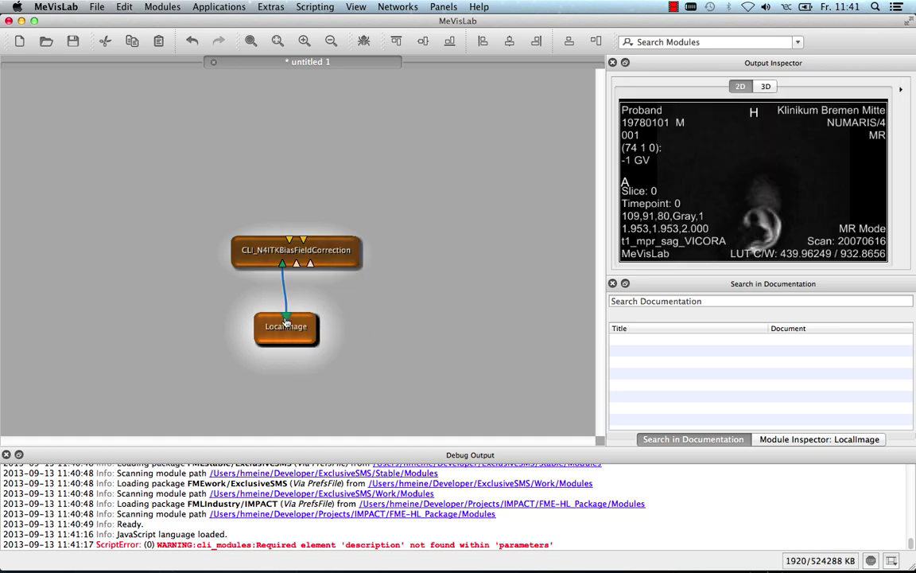
pyautogui.scroll(-15, 756, 164)
pyautogui.scroll(10, 757, 165)
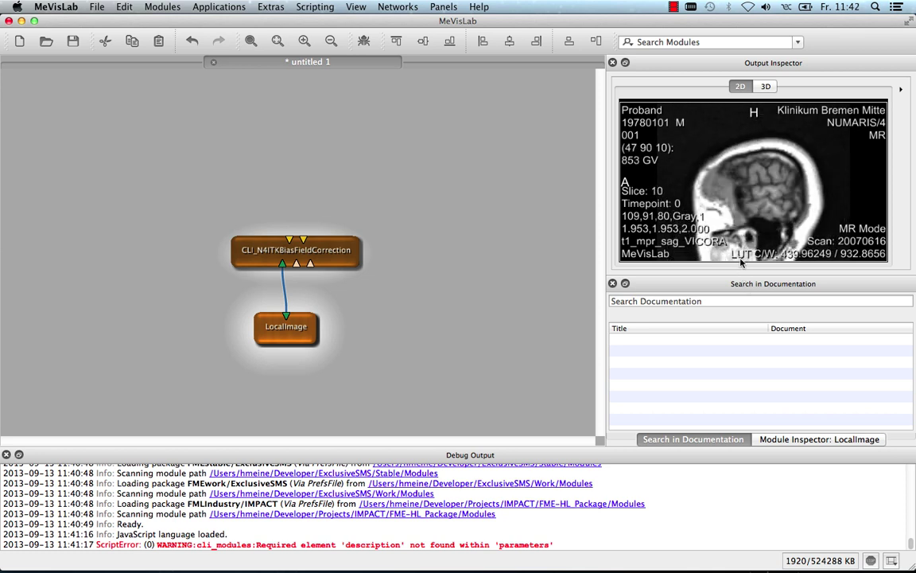
pyautogui.press('a')
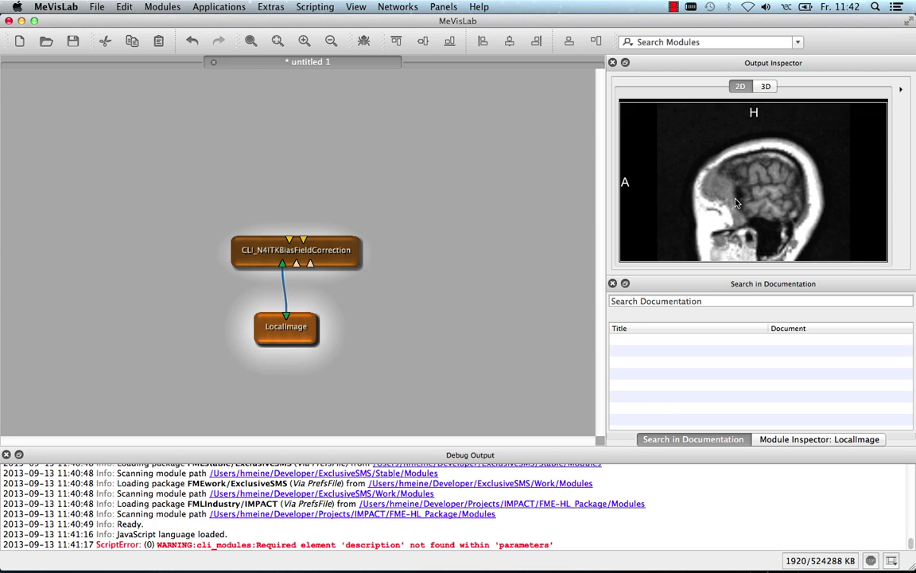
pyautogui.scroll(-15, 752, 205)
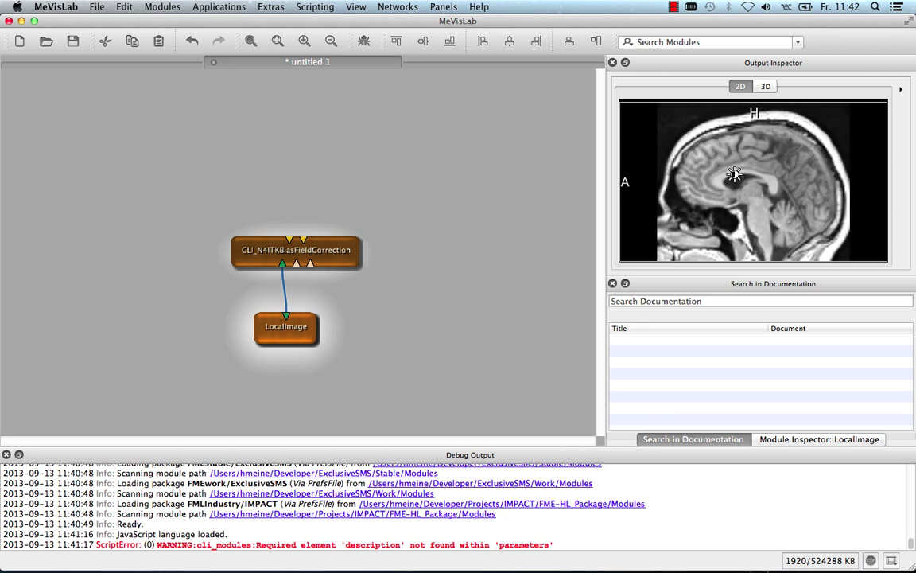
pyautogui.scroll(-10, 739, 207)
pyautogui.scroll(-5, 740, 213)
pyautogui.scroll(8, 739, 213)
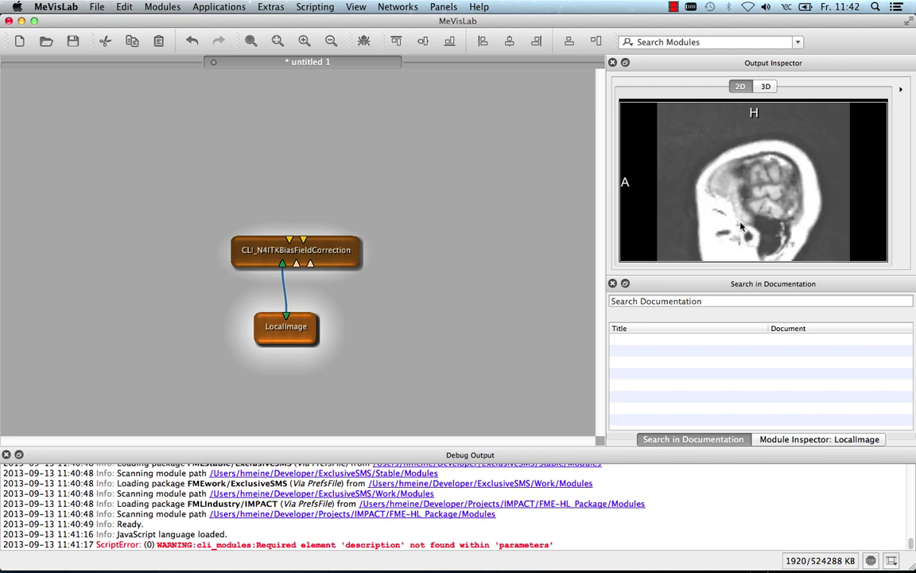
# Step: Check the module and weightImage tooltips, then select CLI_N4ITKBiasFieldCorrection to show its parameters
pyautogui.moveTo(336, 252)
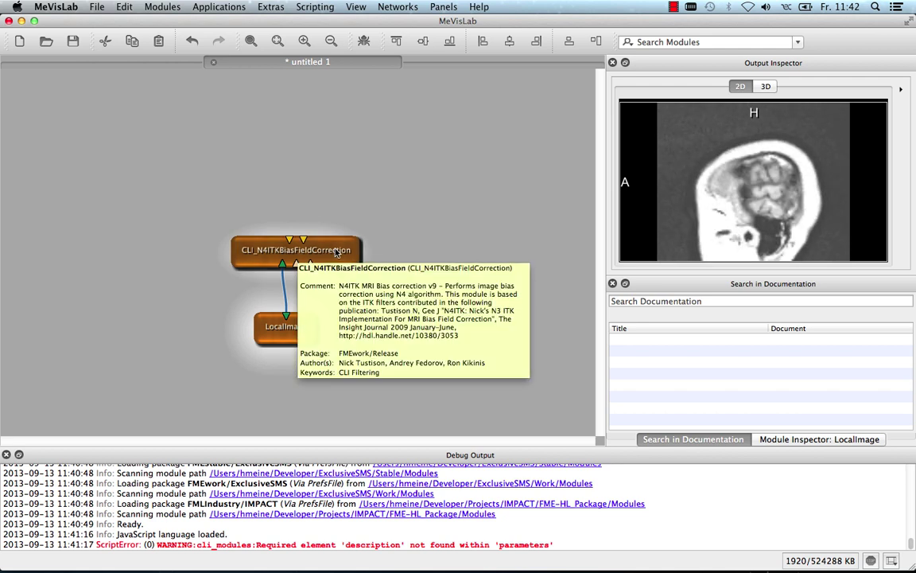
pyautogui.moveTo(312, 262)
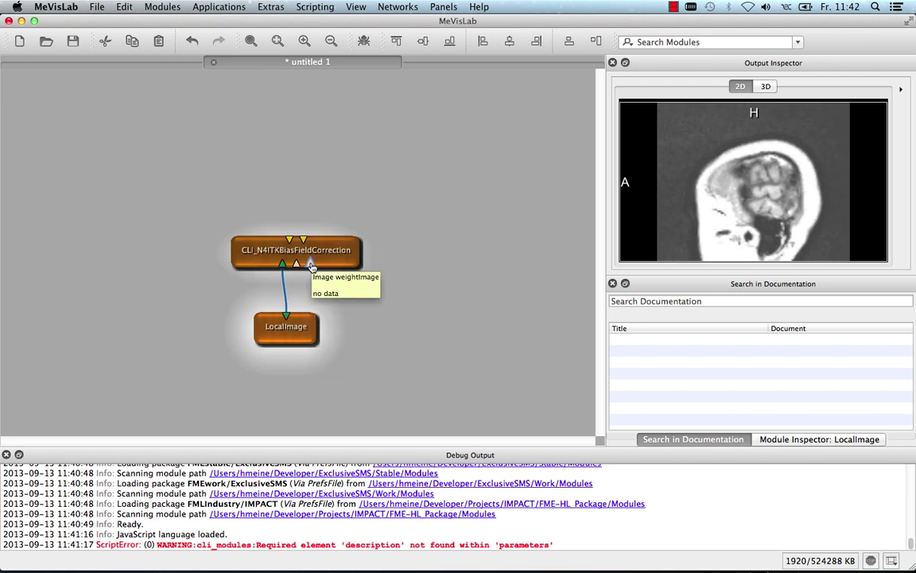
pyautogui.click(325, 248)
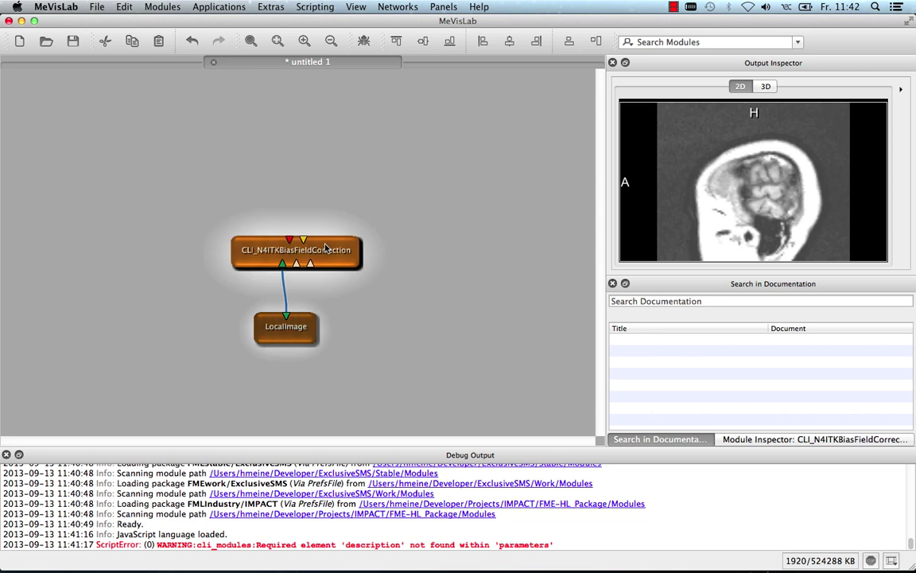
# Step: Open the N4ITK module's settings and look through its Advanced and Main parameters
pyautogui.doubleClick(325, 248)
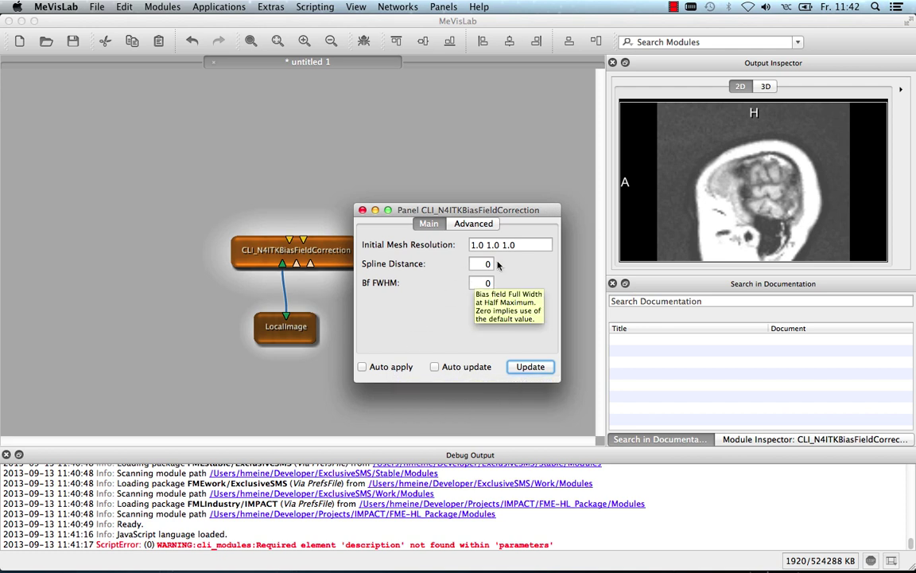
pyautogui.click(459, 225)
pyautogui.click(428, 224)
pyautogui.click(295, 247)
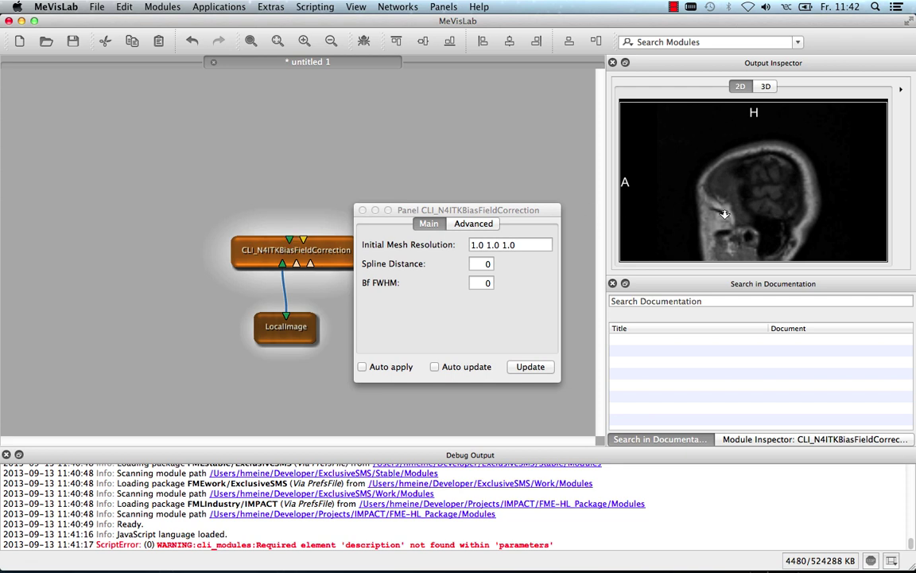
# Step: Adjust the preview's brightness and contrast, then switch it to the estimated bias field output
pyautogui.scroll(-10, 684, 187)
pyautogui.moveTo(719, 189); pyautogui.dragTo(673, 150)
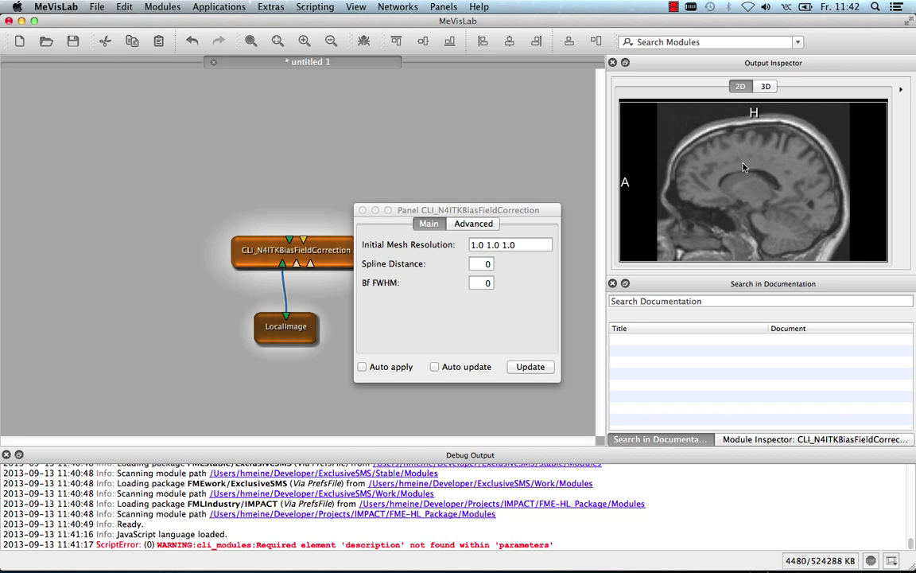
pyautogui.click(303, 242)
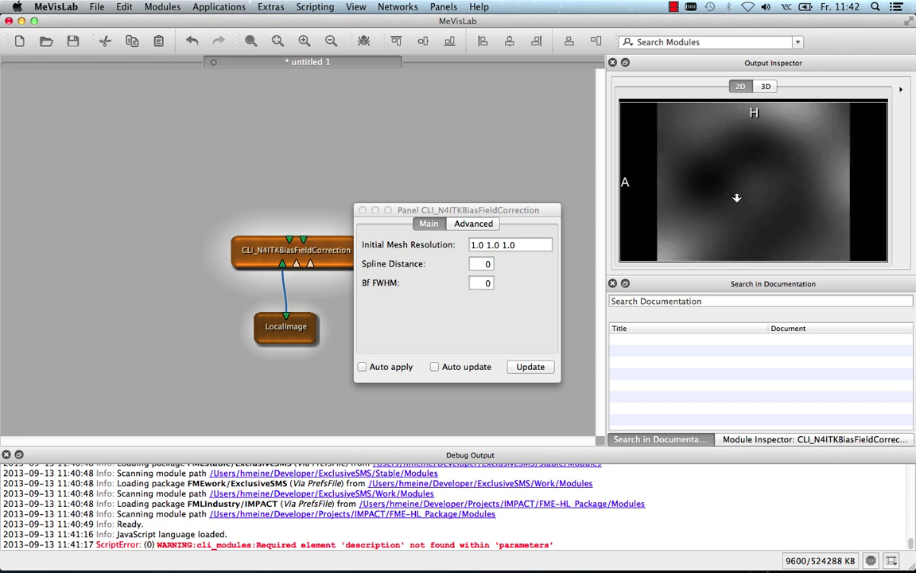
pyautogui.scroll(-5, 733, 203)
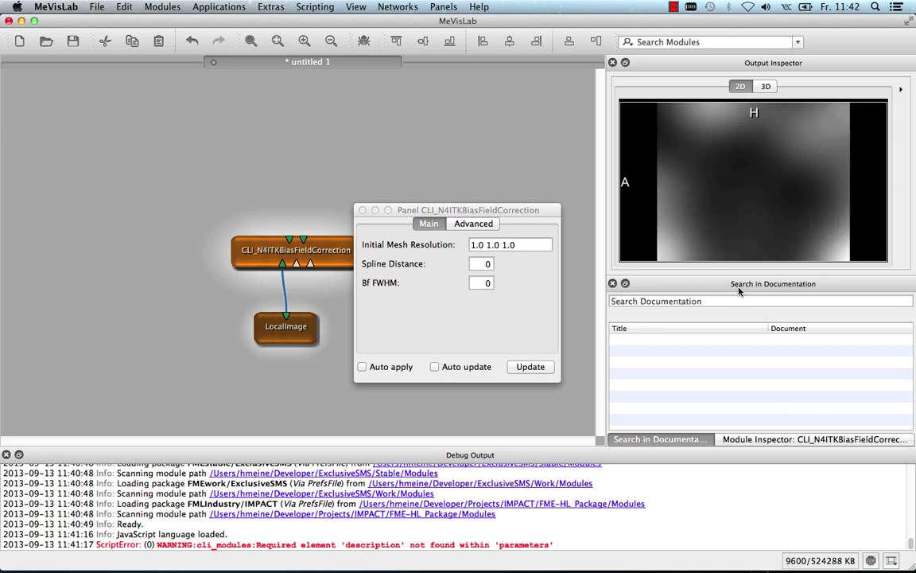
pyautogui.scroll(5, 730, 250)
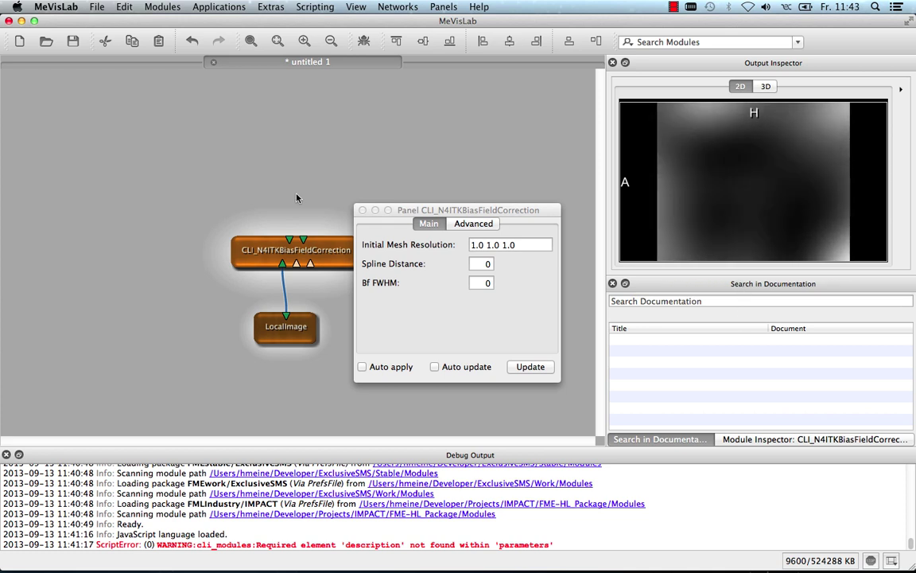
# Step: Add a View2D viewer via a 'view' search and scroll through slices showing bias-field iso-contours
pyautogui.hotkey('ctrl', 'k')
pyautogui.write('view')
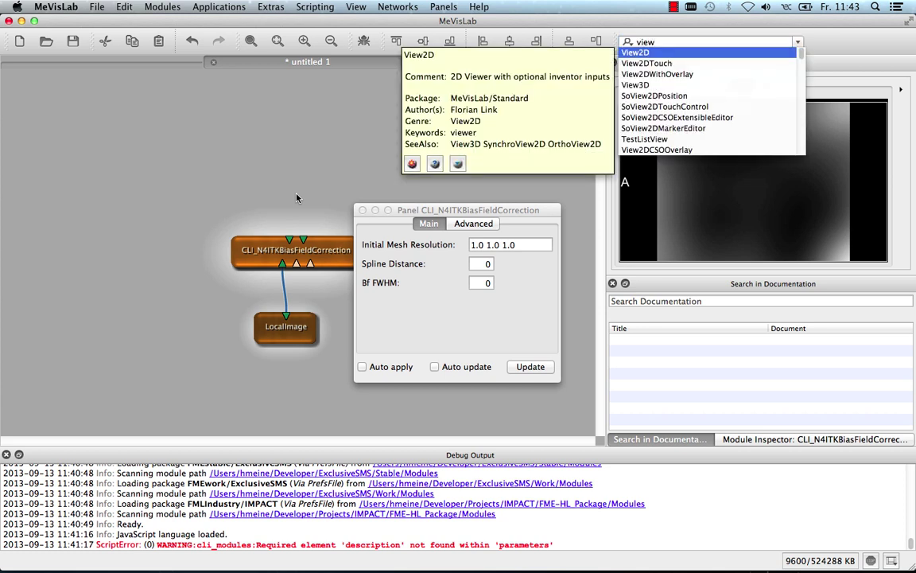
pyautogui.press('Return')
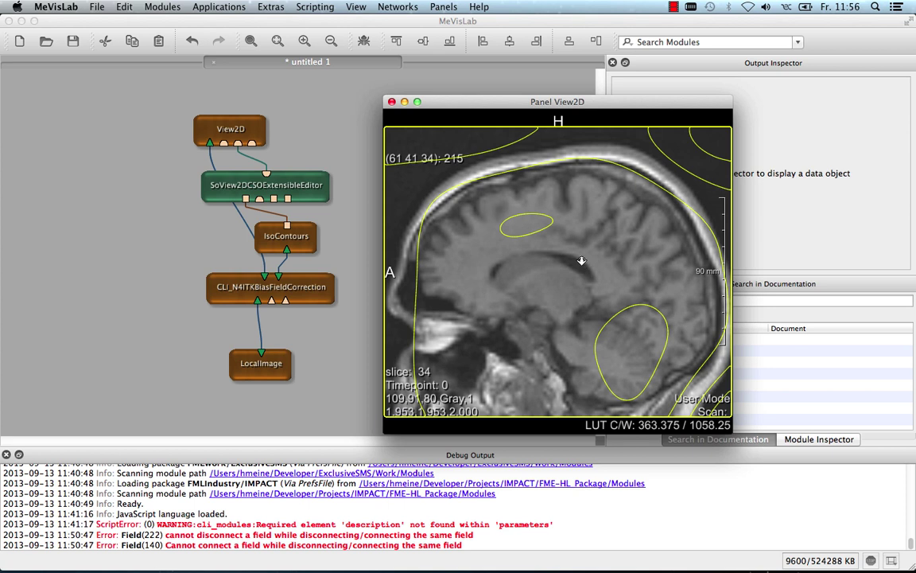
pyautogui.scroll(-12, 580, 265)
pyautogui.scroll(-20, 577, 305)
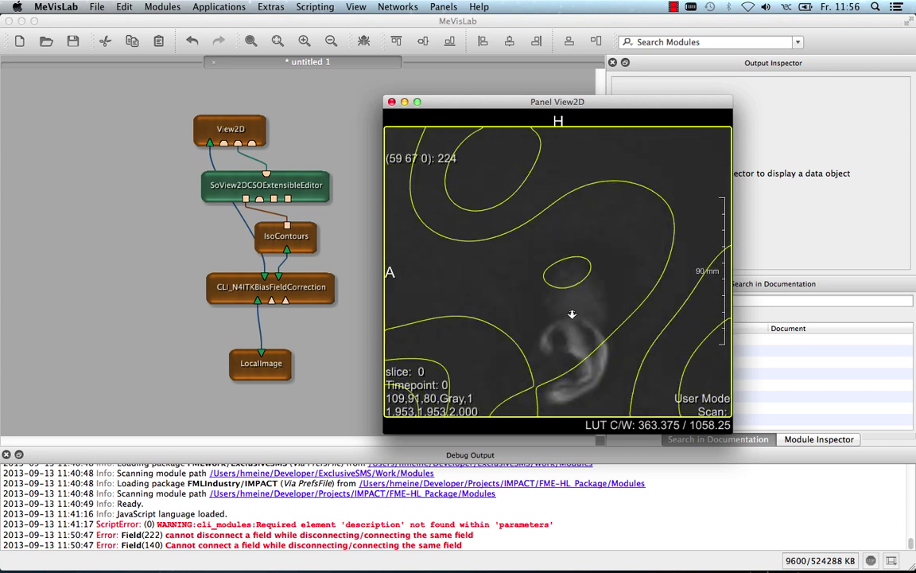
pyautogui.scroll(20, 573, 323)
pyautogui.scroll(2, 572, 320)
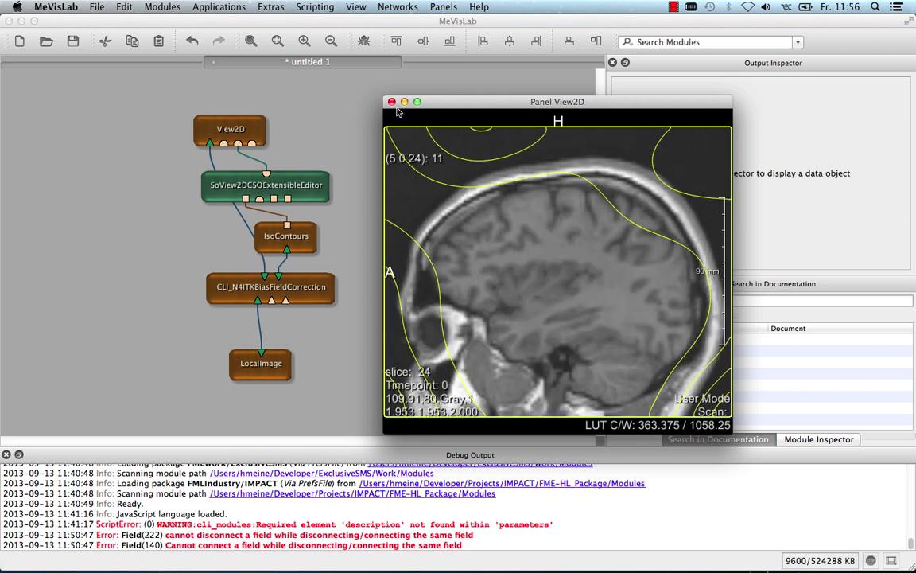
# Step: Start a new network and add CLI_BRAINSFit through a 'brain' module search
pyautogui.click(356, 144)
pyautogui.press('super+n')
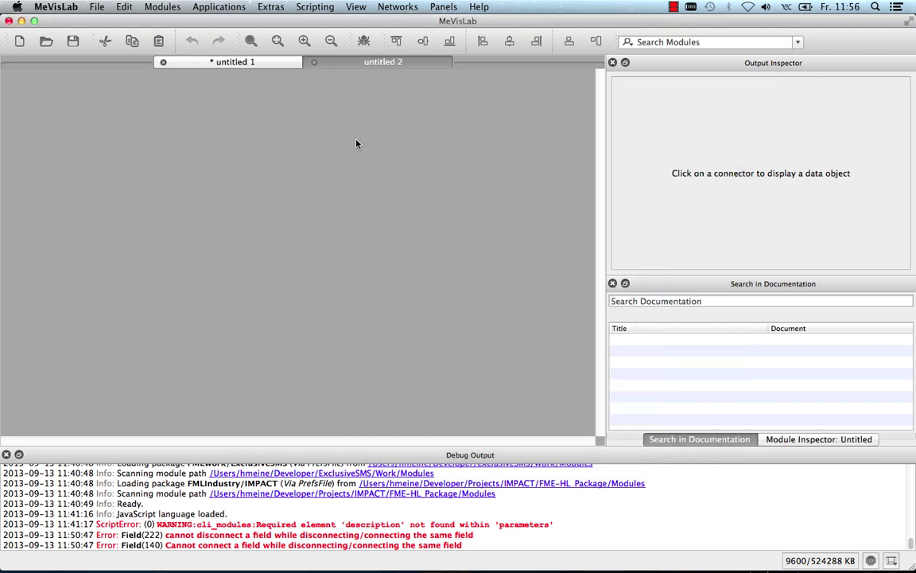
pyautogui.press('super+k')
pyautogui.write('brain')
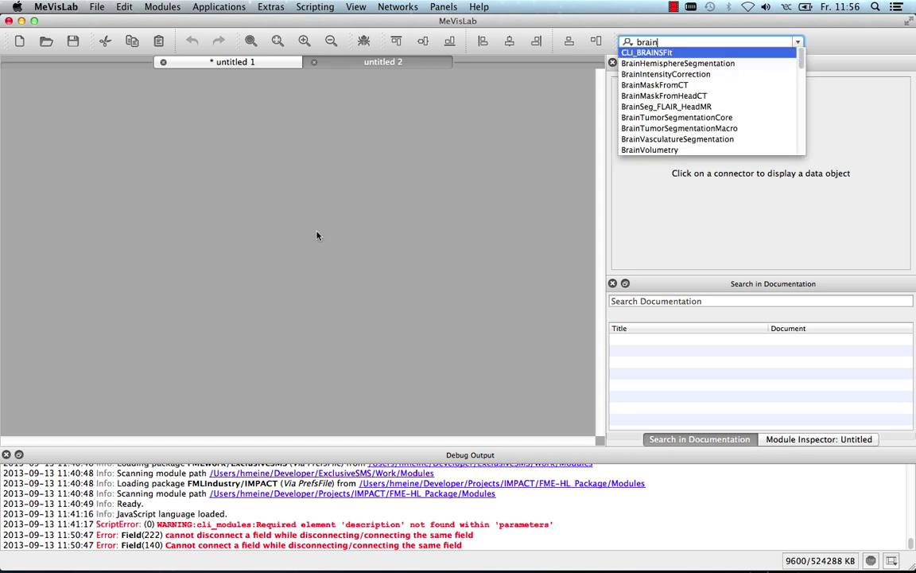
pyautogui.press('Return')
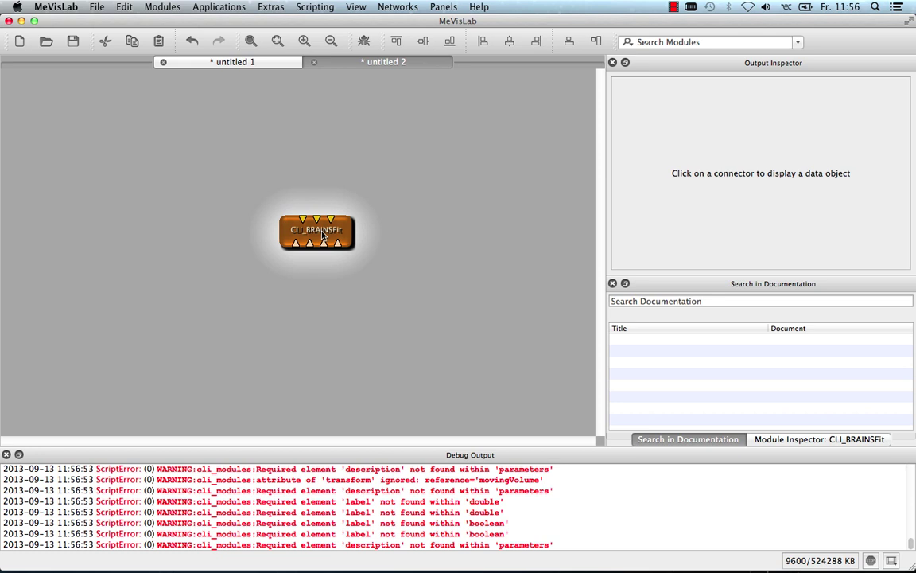
# Step: Browse CLI_BRAINSFit's Advanced 1–3 tabs, keeping the interpolation mode at Linear
pyautogui.doubleClick(322, 235)
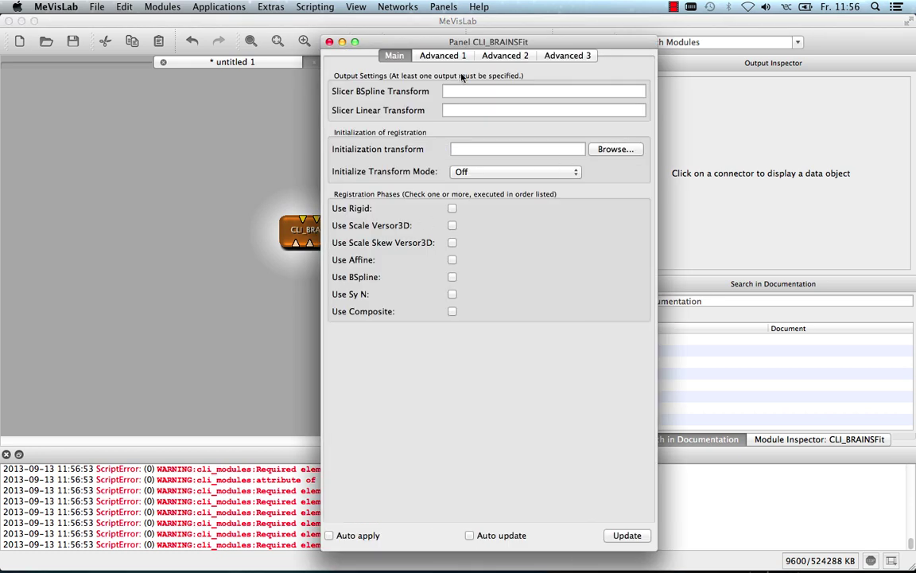
pyautogui.click(442, 55)
pyautogui.click(505, 55)
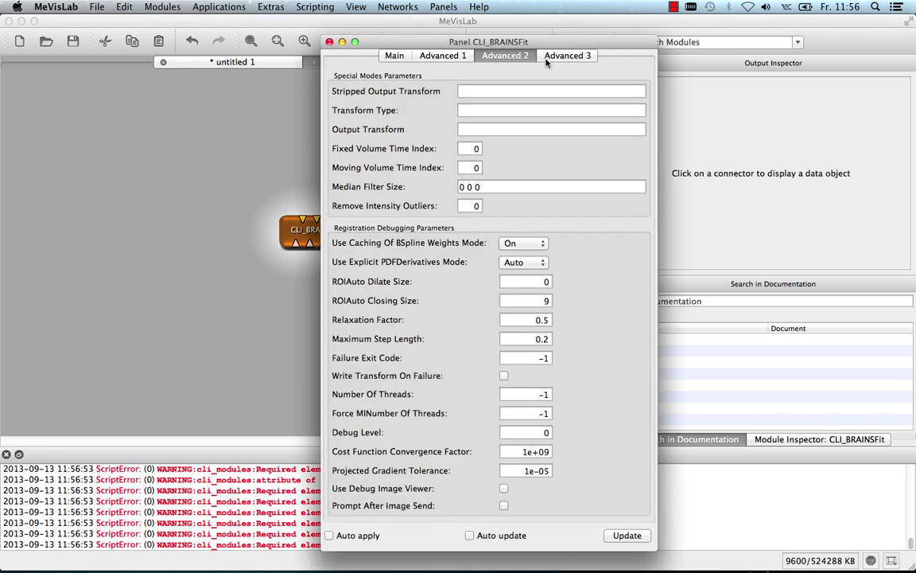
pyautogui.click(546, 59)
pyautogui.click(471, 56)
pyautogui.click(449, 56)
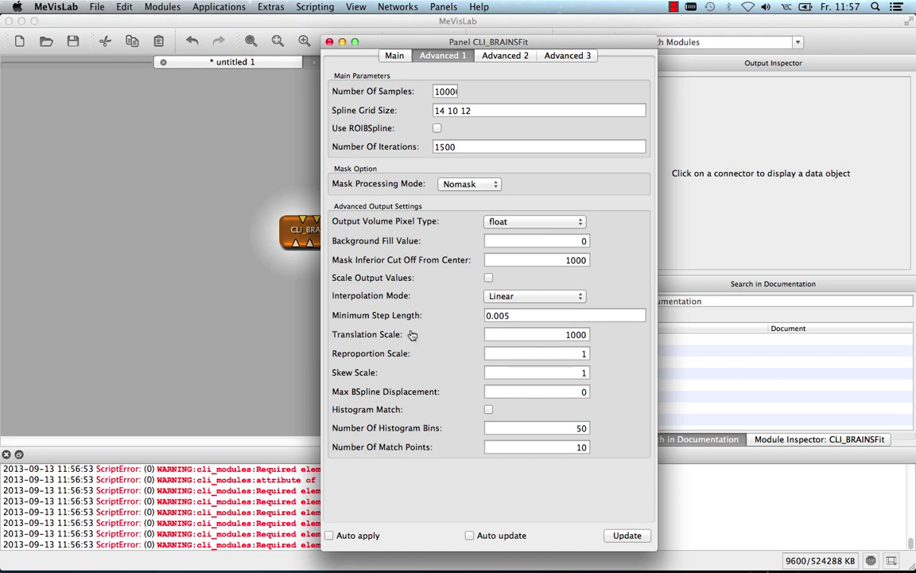
pyautogui.click(583, 298)
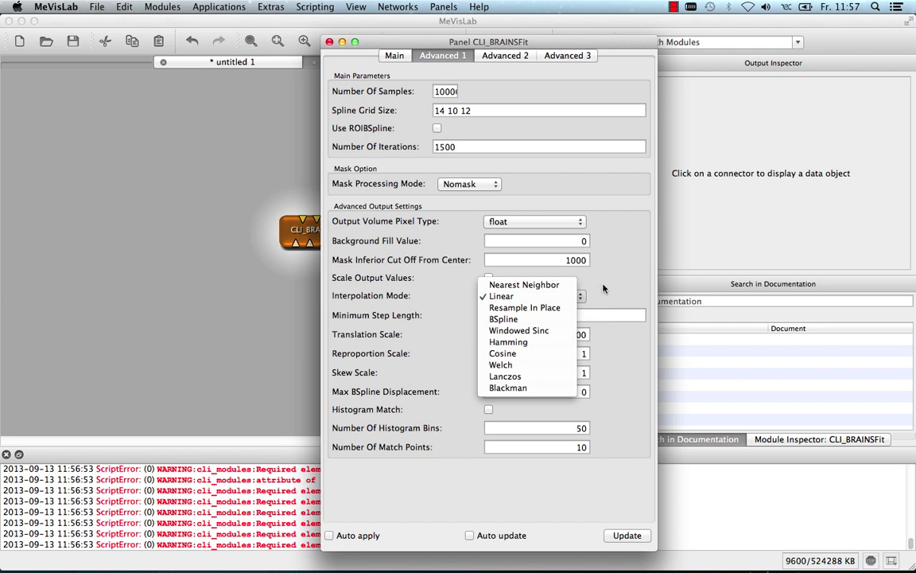
pyautogui.click(605, 288)
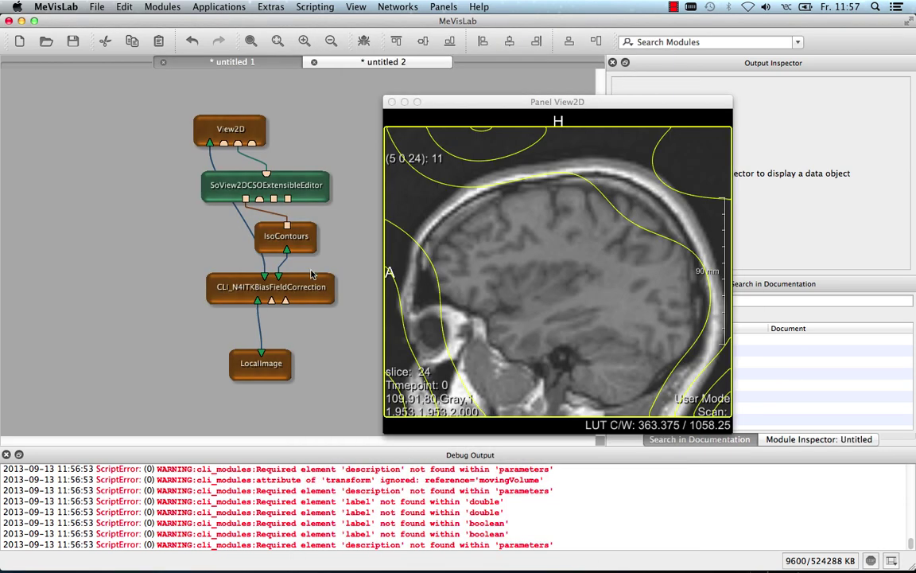
# Step: Open the N4ITK module's Execution Debugging panel and enlarge it to read the full command
pyautogui.rightClick(314, 290)
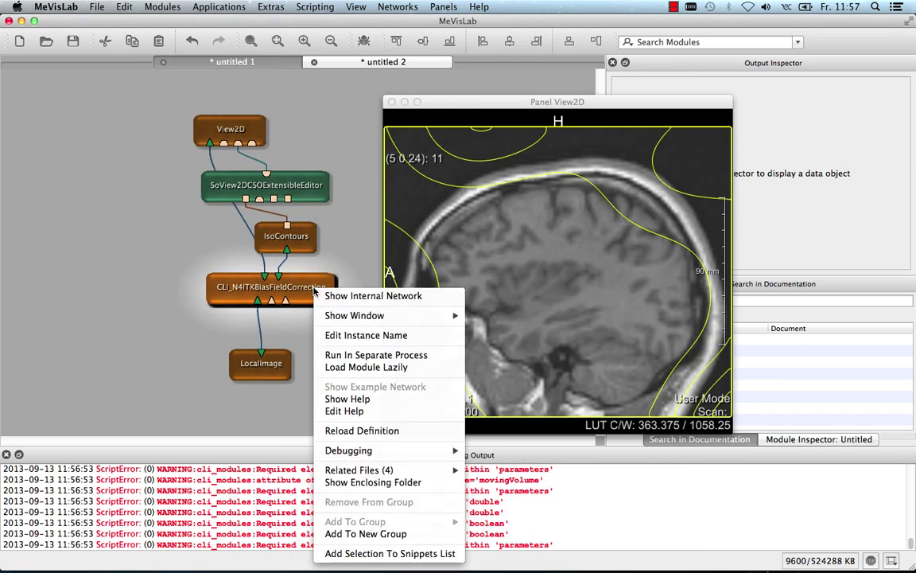
pyautogui.moveTo(366, 316)
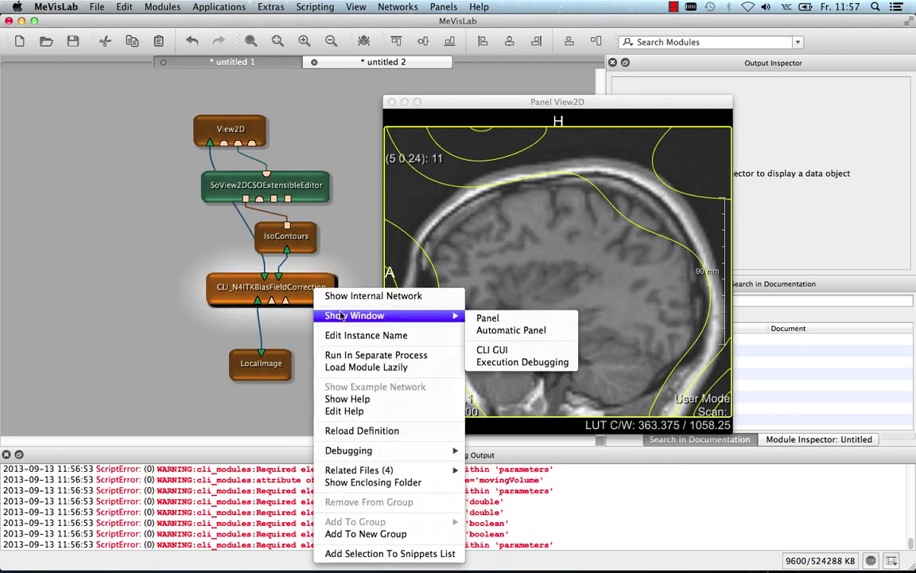
pyautogui.click(508, 364)
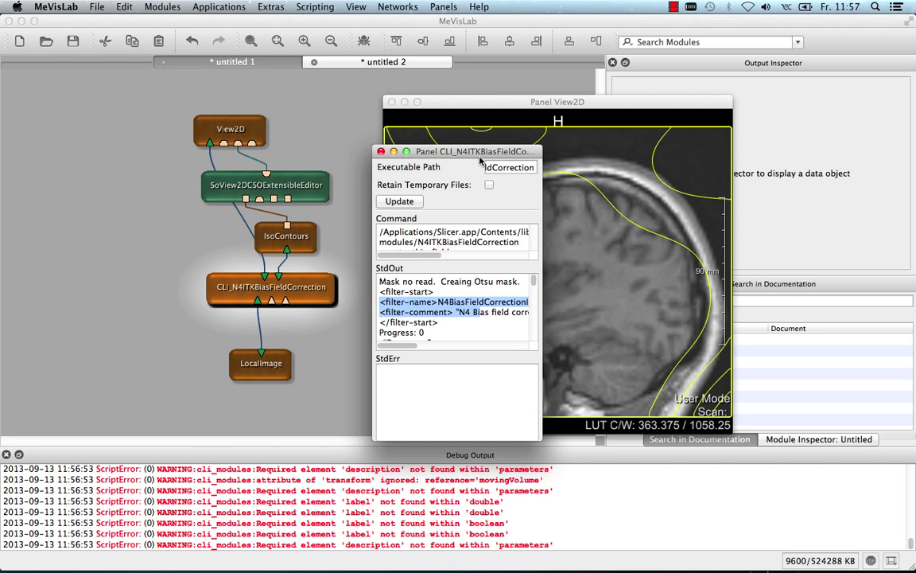
pyautogui.moveTo(430, 149); pyautogui.dragTo(126, 145)
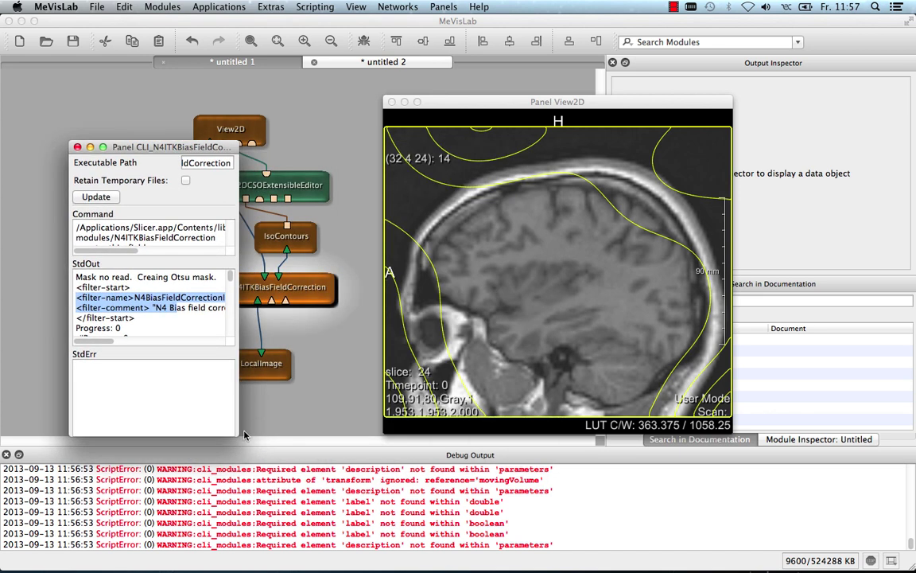
pyautogui.moveTo(238, 433); pyautogui.dragTo(562, 513)
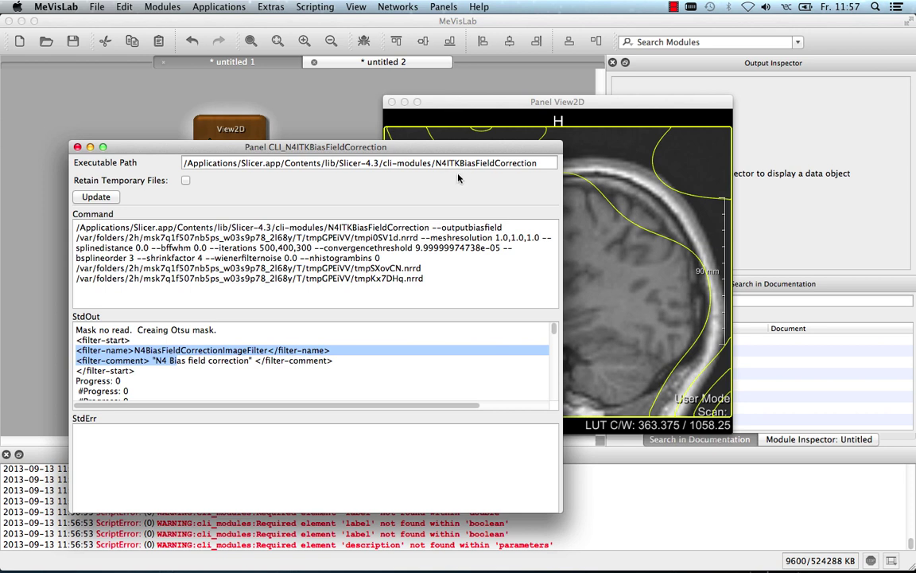
# Step: Enable Retain Temporary Files, review the standard output, and close the debugging panel
pyautogui.click(185, 181)
pyautogui.click(230, 338)
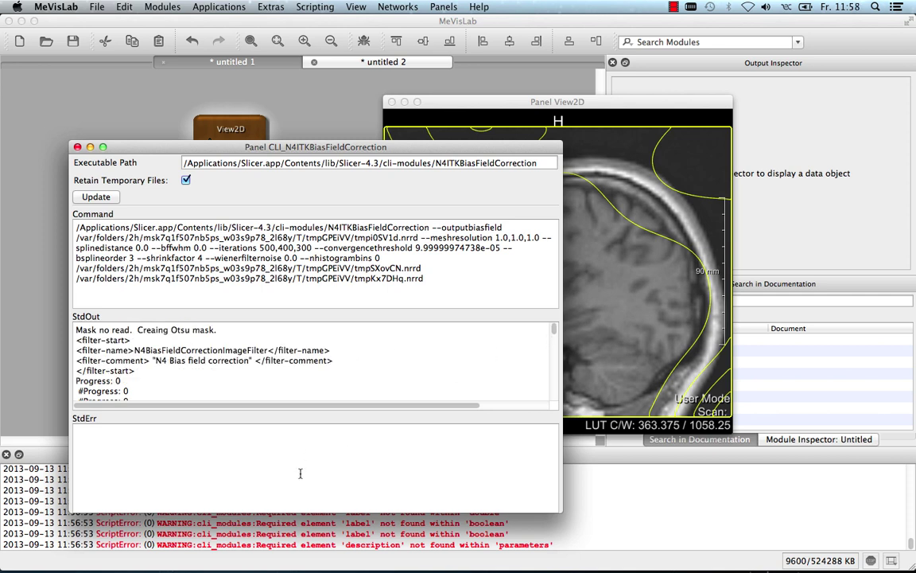
pyautogui.click(77, 147)
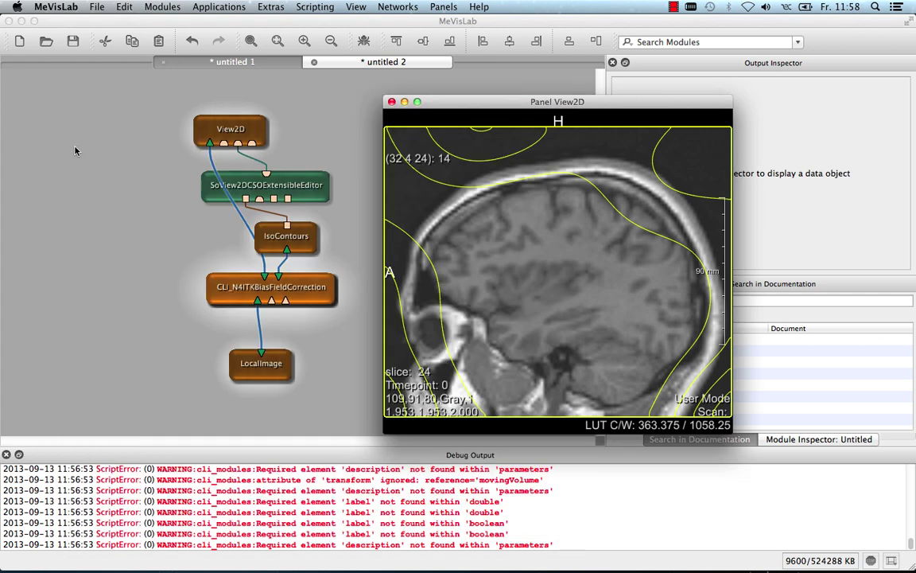